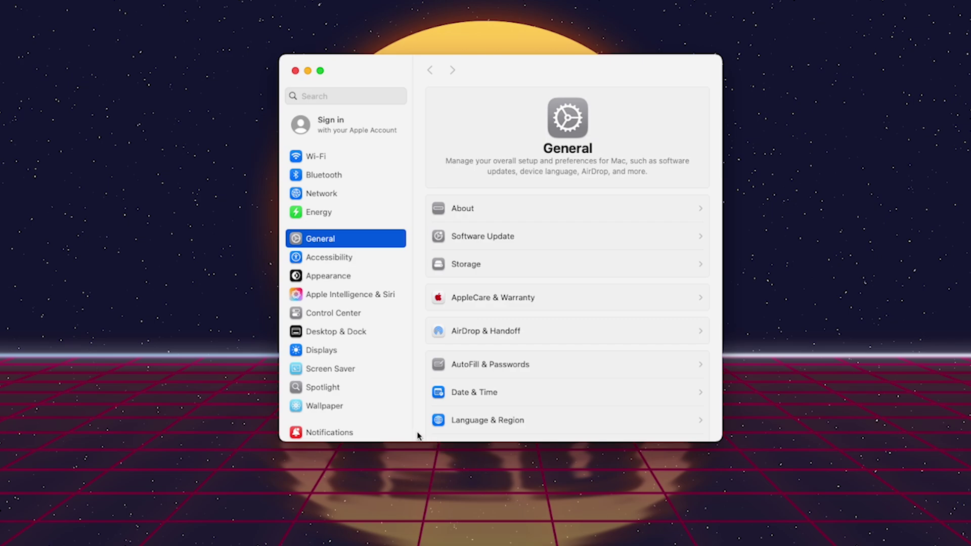
{"action": "scroll", "coordinate": [383, 413], "scroll_direction": "down", "scroll_amount": 5}
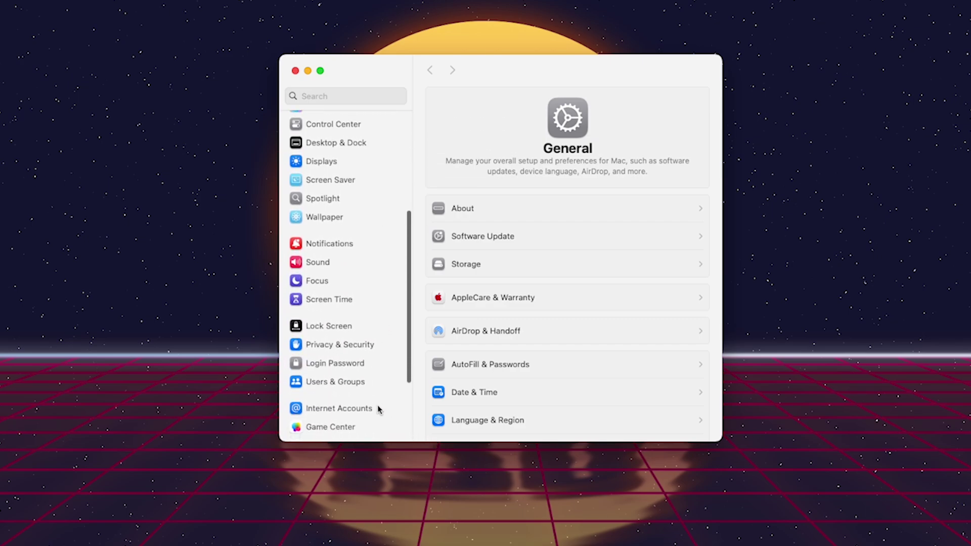
Step: In Users & Groups, attempt Add User and cancel the administrator password prompt
{"action": "left_click", "coordinate": [341, 386]}
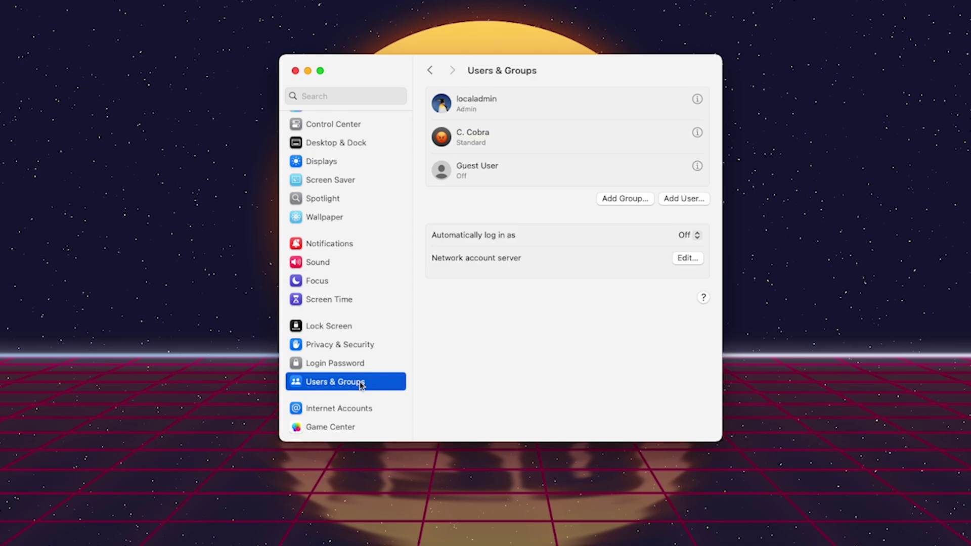
{"action": "left_click", "coordinate": [675, 202]}
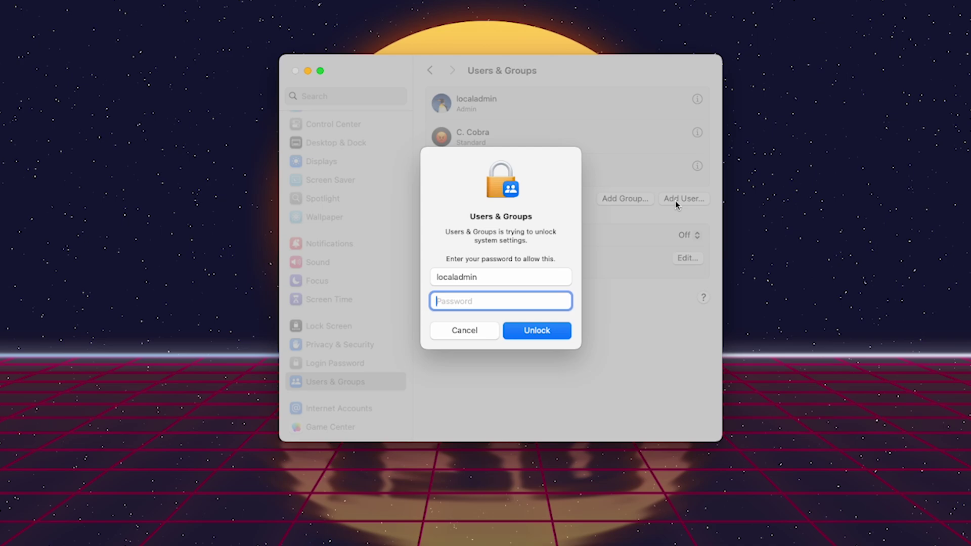
{"action": "left_click", "coordinate": [484, 329]}
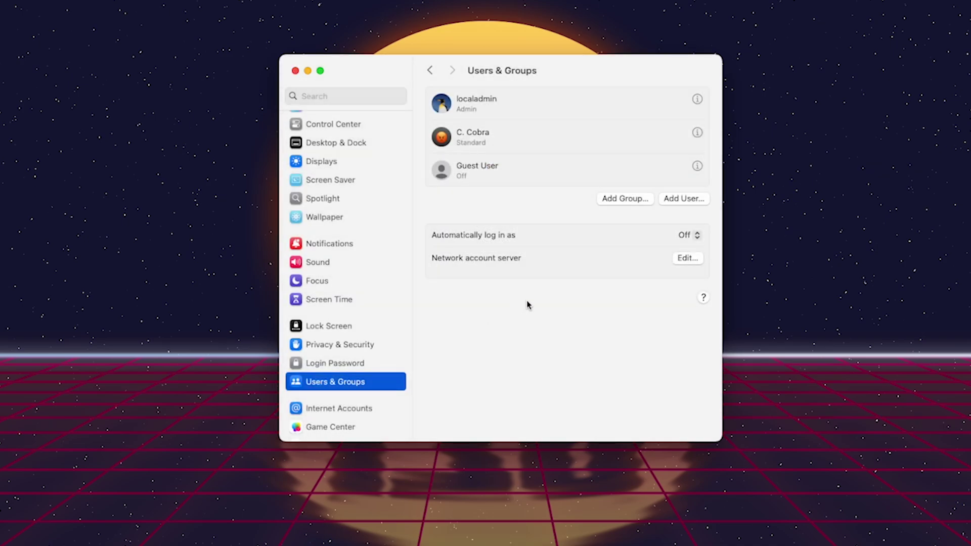
Step: Attempt to enable the guest account, cancelling the unlock prompt and closing without changes
{"action": "left_click", "coordinate": [697, 166]}
{"action": "left_click", "coordinate": [617, 223]}
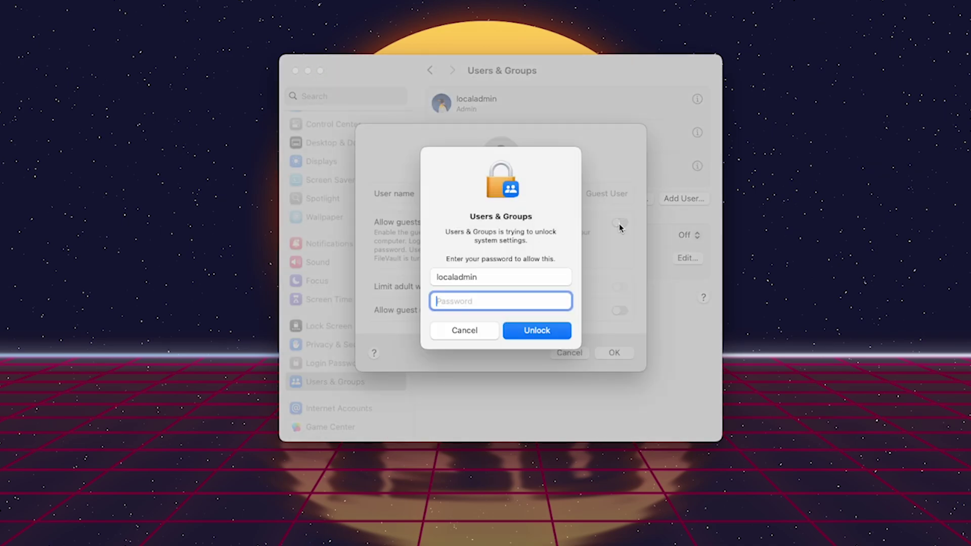
{"action": "left_click", "coordinate": [475, 331]}
{"action": "left_click", "coordinate": [560, 352]}
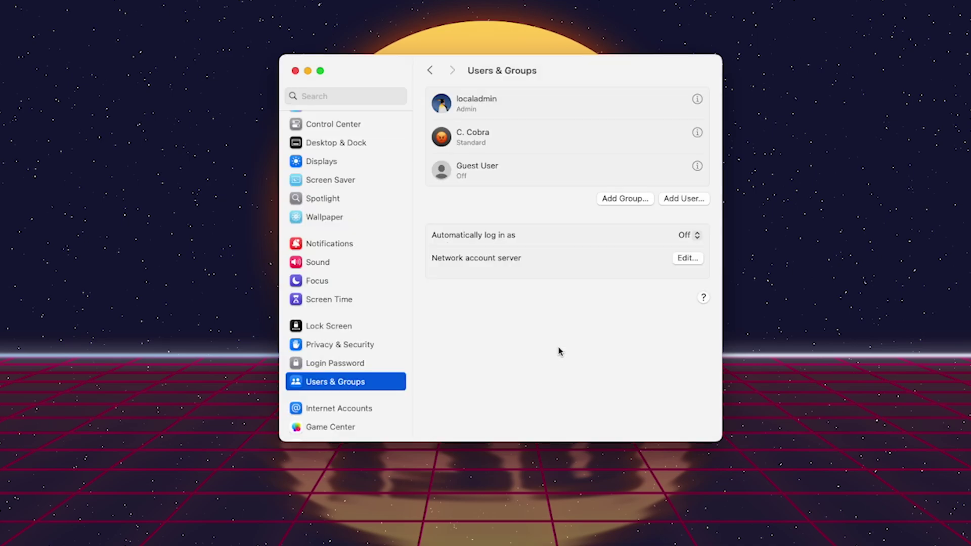
Step: Attempt to grant C. Cobra administrator rights from the account details
{"action": "left_click", "coordinate": [697, 133]}
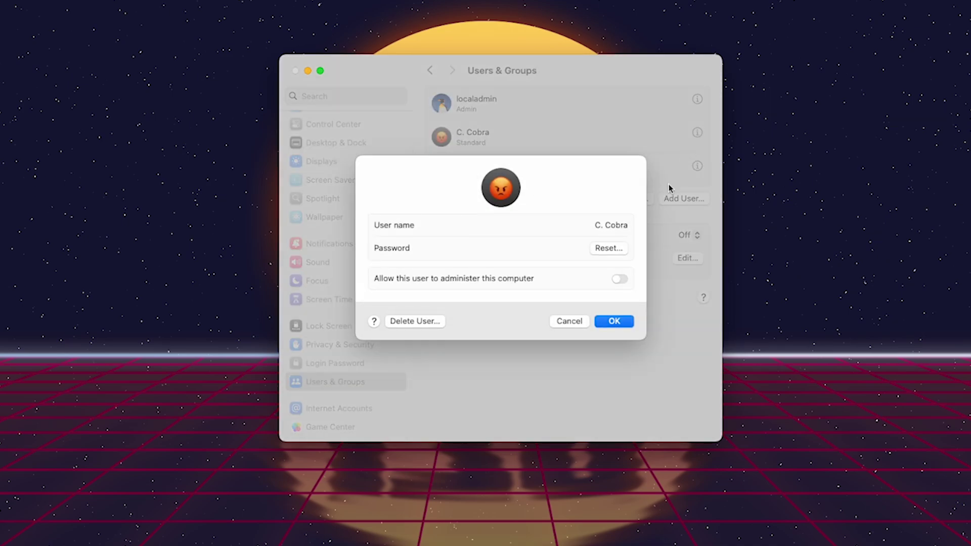
{"action": "left_click", "coordinate": [619, 281]}
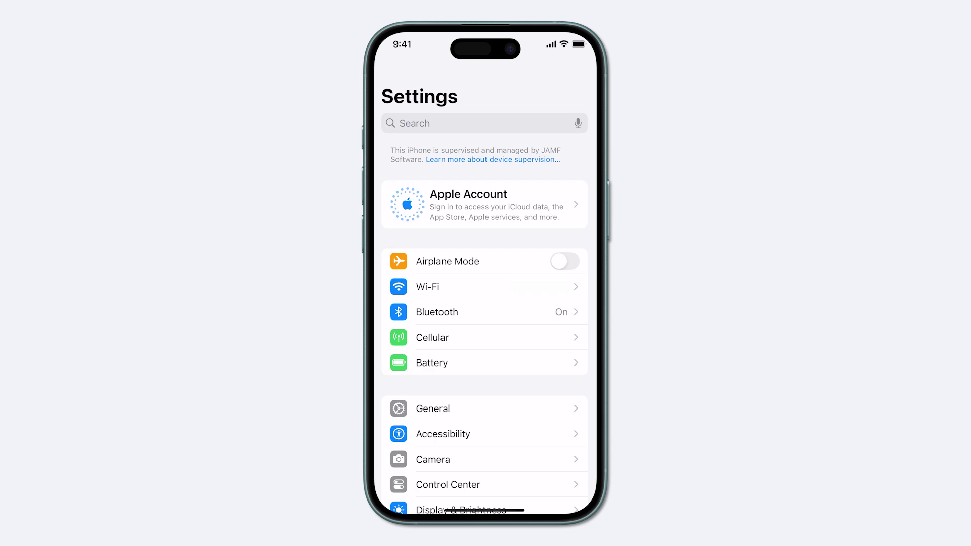
{"action": "left_click_drag", "start_coordinate": [485, 360], "coordinate": [485, 177]}
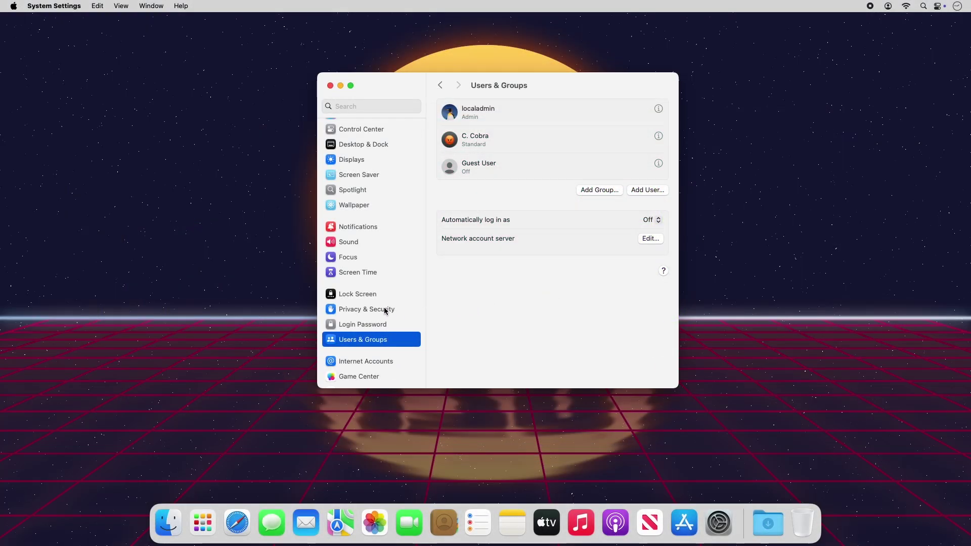
Step: Reach the FileVault page under Privacy & Security, showing encryption off for Macintosh HD
{"action": "left_click", "coordinate": [385, 311]}
{"action": "scroll", "coordinate": [524, 318], "scroll_direction": "down", "scroll_amount": 5}
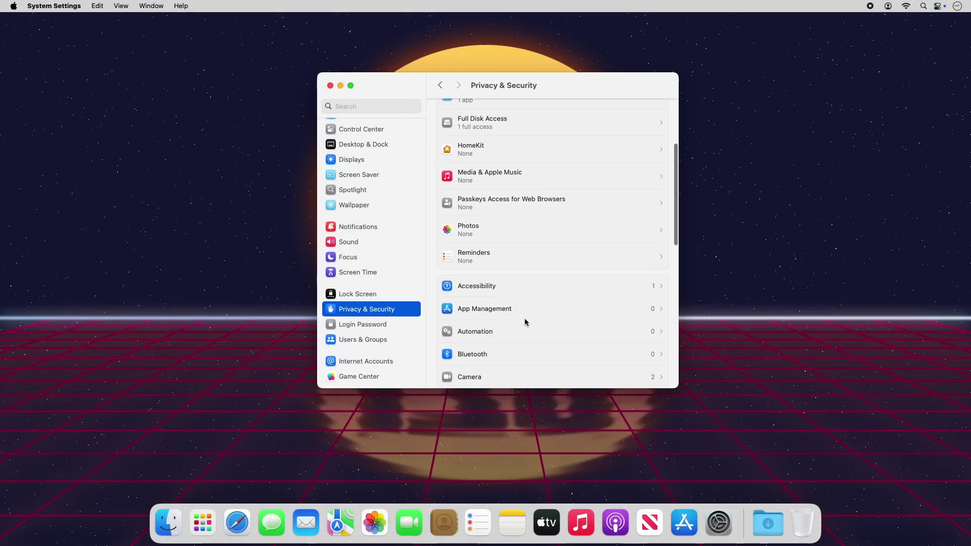
{"action": "scroll", "coordinate": [524, 318], "scroll_direction": "down", "scroll_amount": 5}
{"action": "scroll", "coordinate": [524, 318], "scroll_direction": "down", "scroll_amount": 5}
{"action": "scroll", "coordinate": [524, 317], "scroll_direction": "down", "scroll_amount": 2}
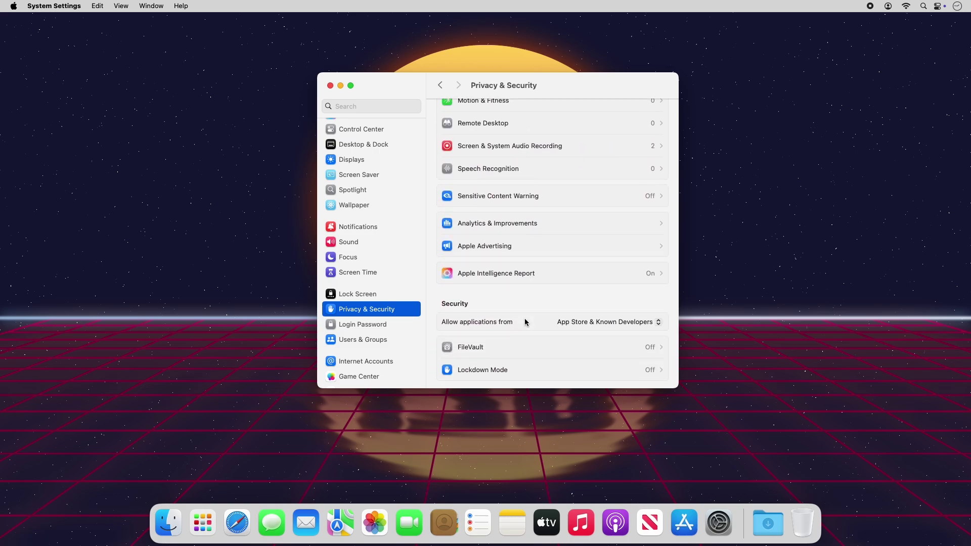
{"action": "left_click", "coordinate": [645, 344]}
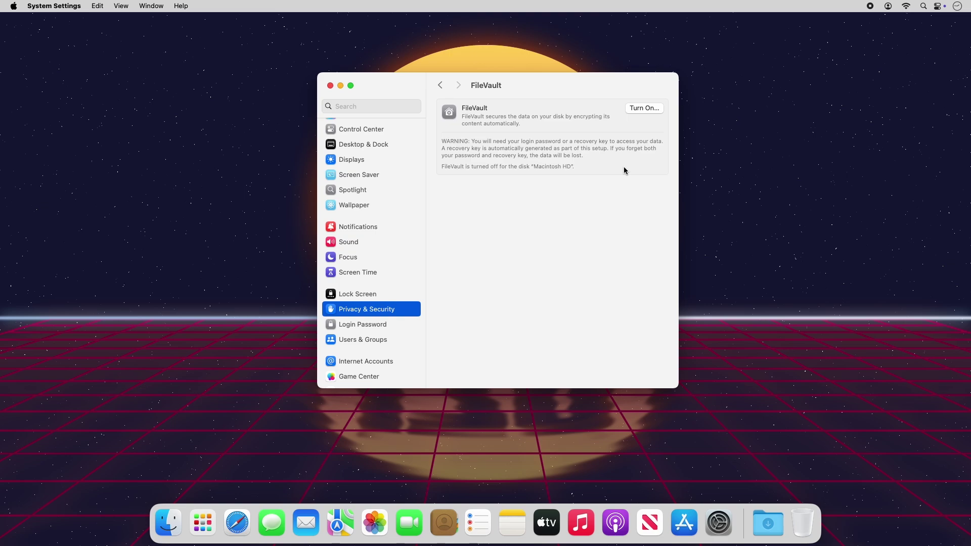
Step: Turn on FileVault as administrator, choosing a local recovery key instead of iCloud, and continue
{"action": "left_click", "coordinate": [641, 109]}
{"action": "type", "text": "••••••••"}
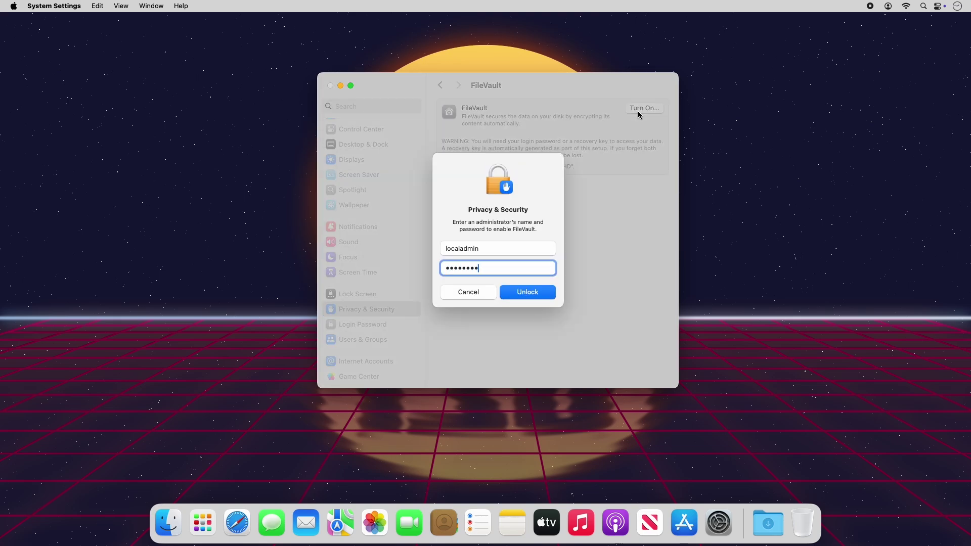
{"action": "left_click", "coordinate": [551, 295]}
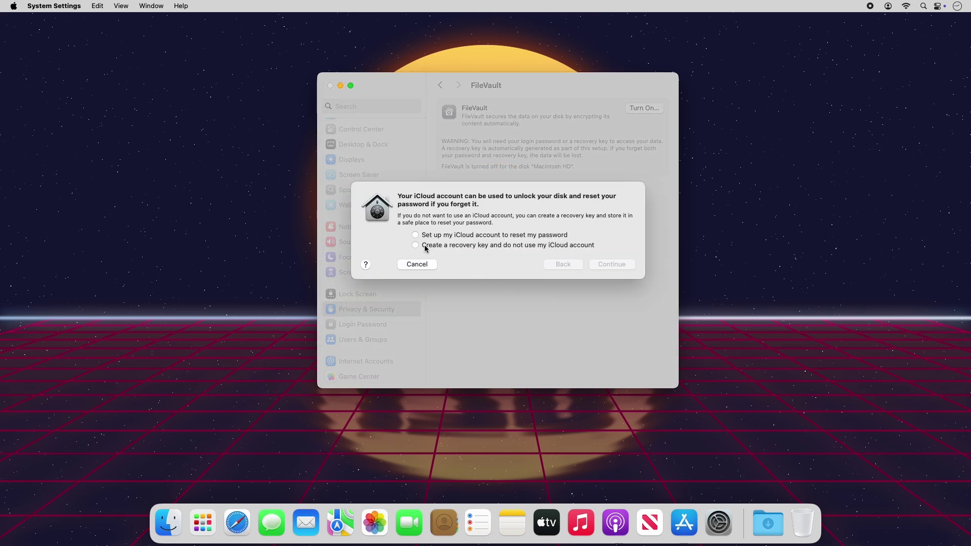
{"action": "left_click", "coordinate": [424, 246]}
{"action": "left_click", "coordinate": [605, 261]}
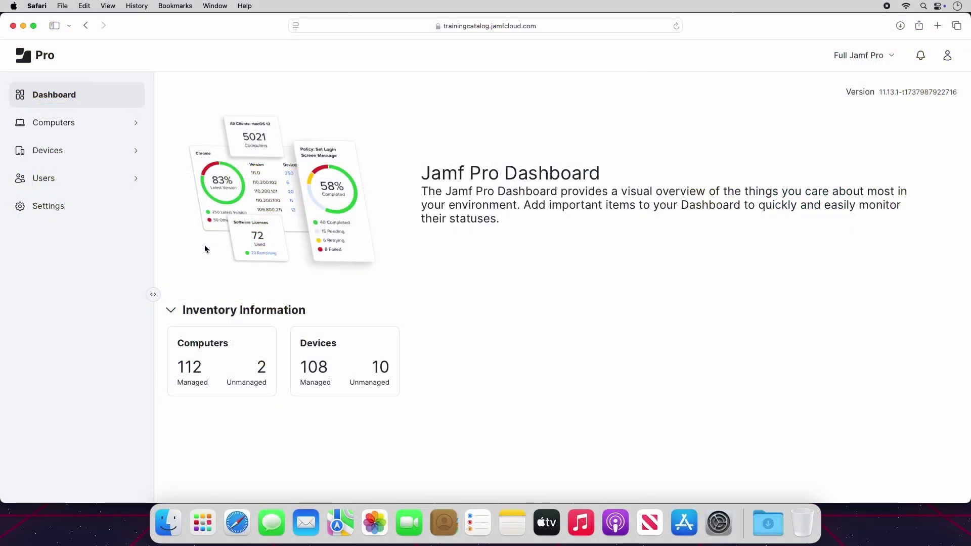
Step: Create a new macOS configuration profile from Computers > Configuration Profiles
{"action": "left_click", "coordinate": [54, 126]}
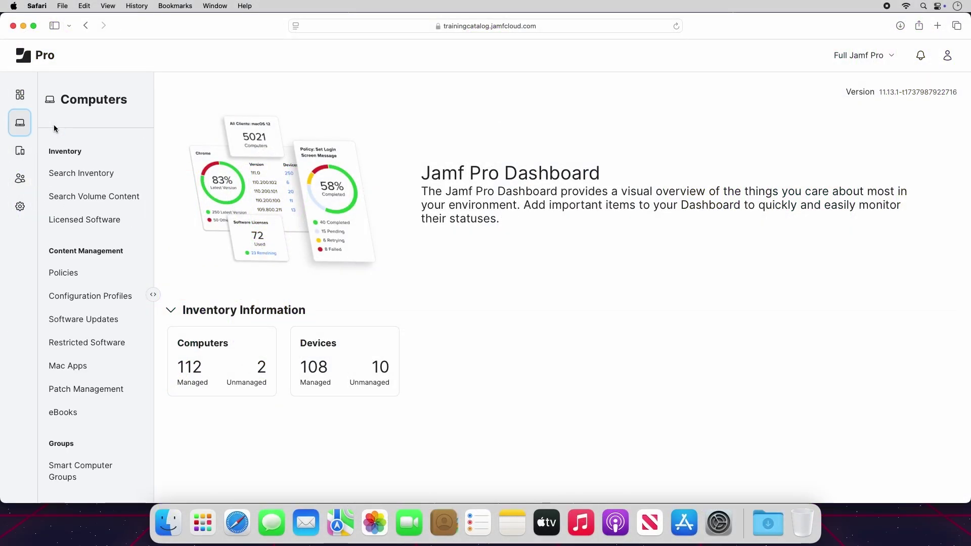
{"action": "left_click", "coordinate": [84, 295]}
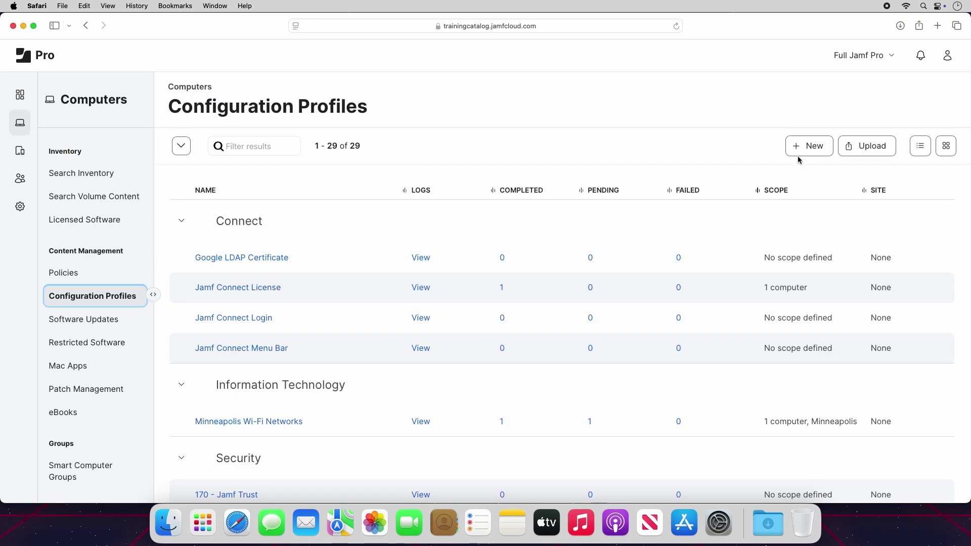
{"action": "left_click", "coordinate": [805, 149]}
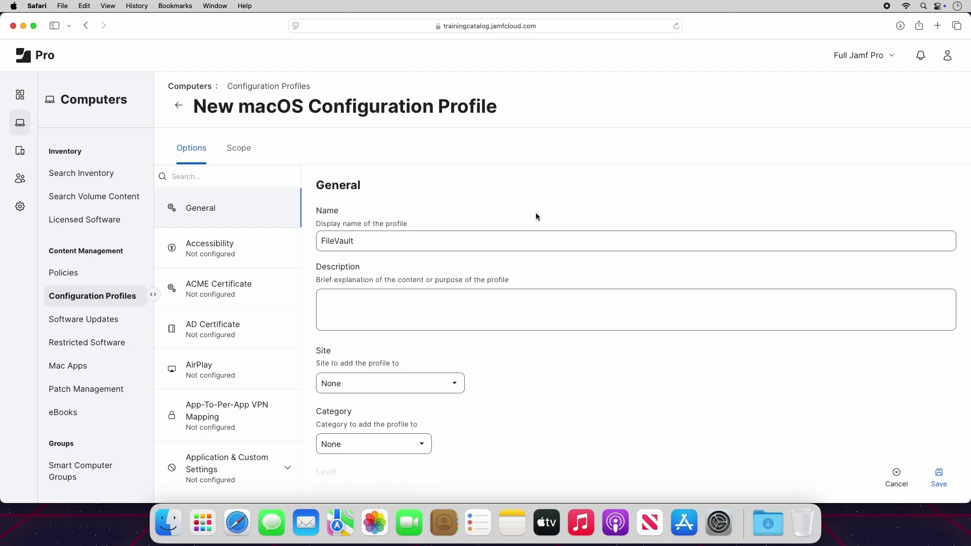
{"action": "scroll", "coordinate": [254, 290], "scroll_direction": "down", "scroll_amount": 5}
{"action": "scroll", "coordinate": [254, 291], "scroll_direction": "down", "scroll_amount": 10}
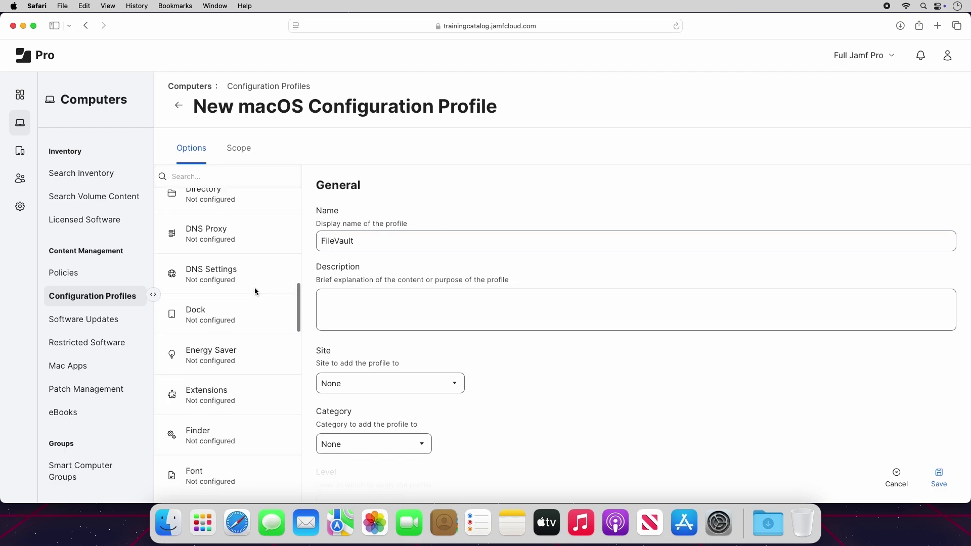
{"action": "scroll", "coordinate": [254, 290], "scroll_direction": "down", "scroll_amount": 10}
{"action": "scroll", "coordinate": [254, 290], "scroll_direction": "down", "scroll_amount": 10}
{"action": "scroll", "coordinate": [271, 293], "scroll_direction": "down", "scroll_amount": 1}
Step: Enable FileVault in the Security and Privacy payload, prompting at login with a personal recovery key
{"action": "left_click", "coordinate": [270, 293]}
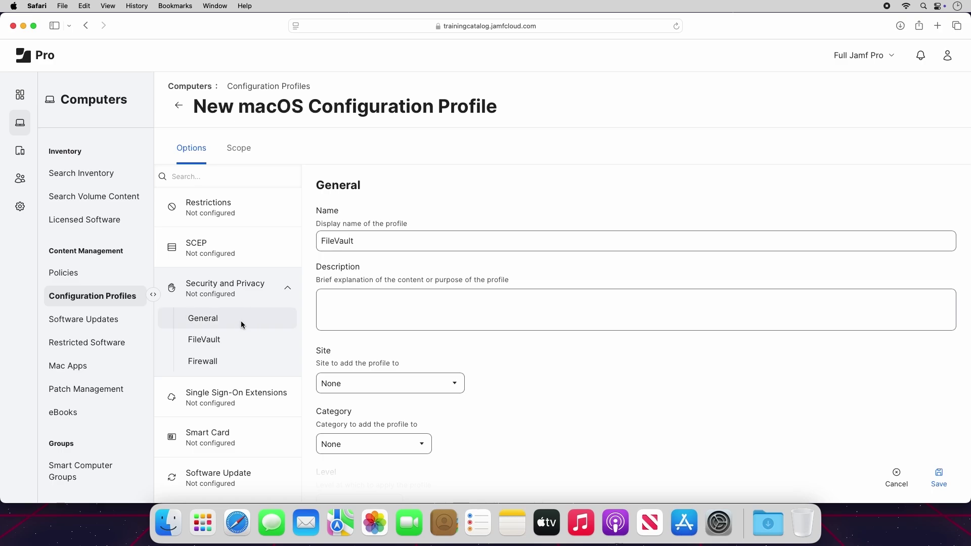
{"action": "left_click", "coordinate": [228, 339]}
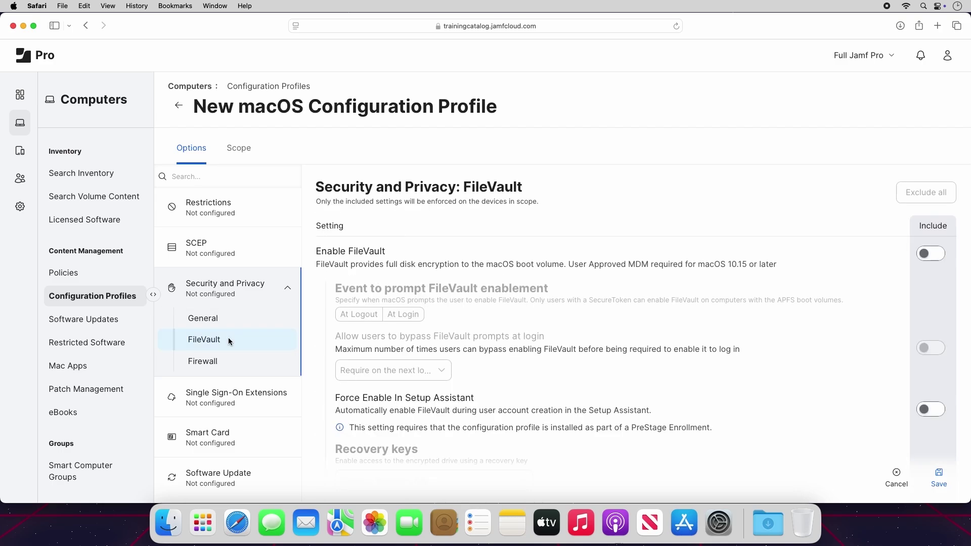
{"action": "left_click", "coordinate": [926, 254]}
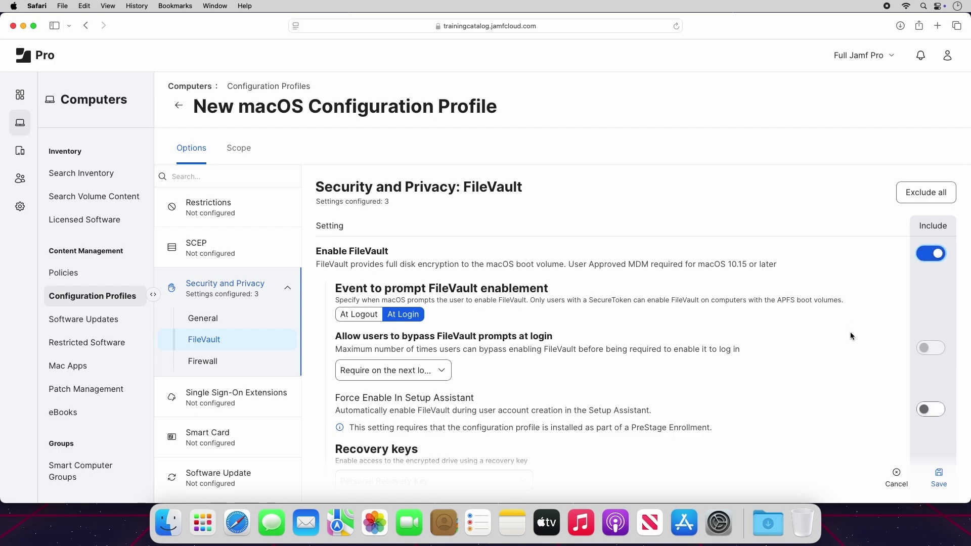
{"action": "scroll", "coordinate": [851, 335], "scroll_direction": "down", "scroll_amount": 3}
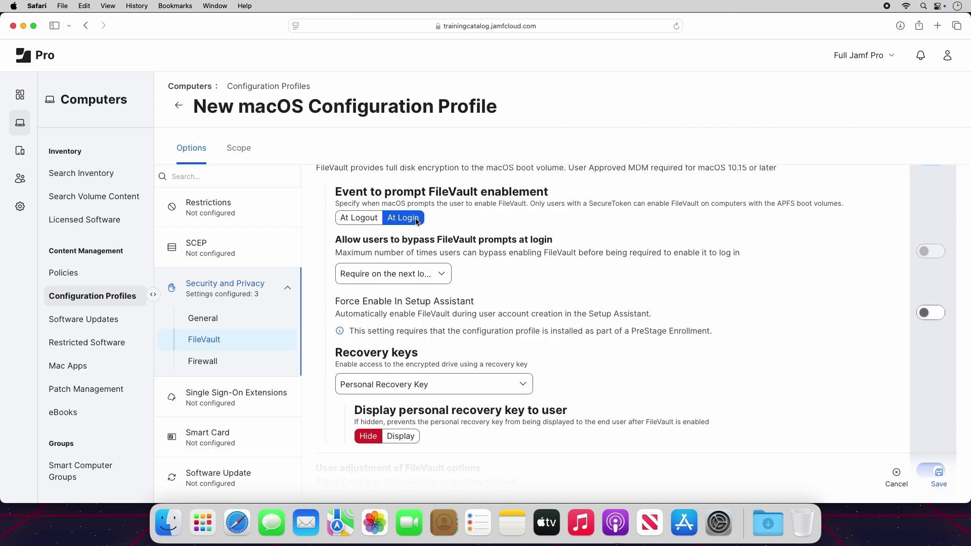
{"action": "scroll", "coordinate": [660, 347], "scroll_direction": "down", "scroll_amount": 3}
{"action": "scroll", "coordinate": [660, 348], "scroll_direction": "down", "scroll_amount": 5}
{"action": "scroll", "coordinate": [660, 348], "scroll_direction": "down", "scroll_amount": 5}
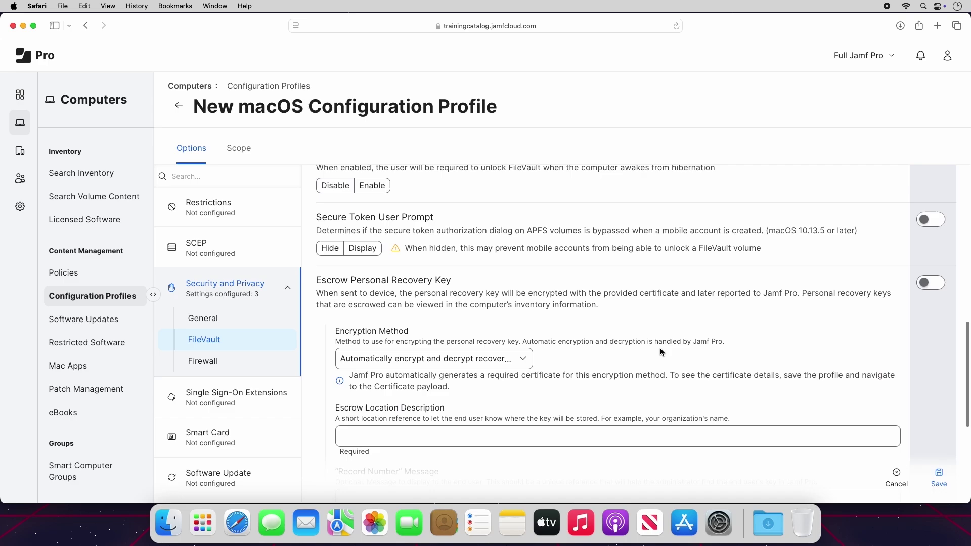
{"action": "scroll", "coordinate": [660, 347], "scroll_direction": "down", "scroll_amount": 3}
Step: Escrow the personal recovery key to Jamf Pro with location description 'Jamf Training'
{"action": "left_click", "coordinate": [929, 185]}
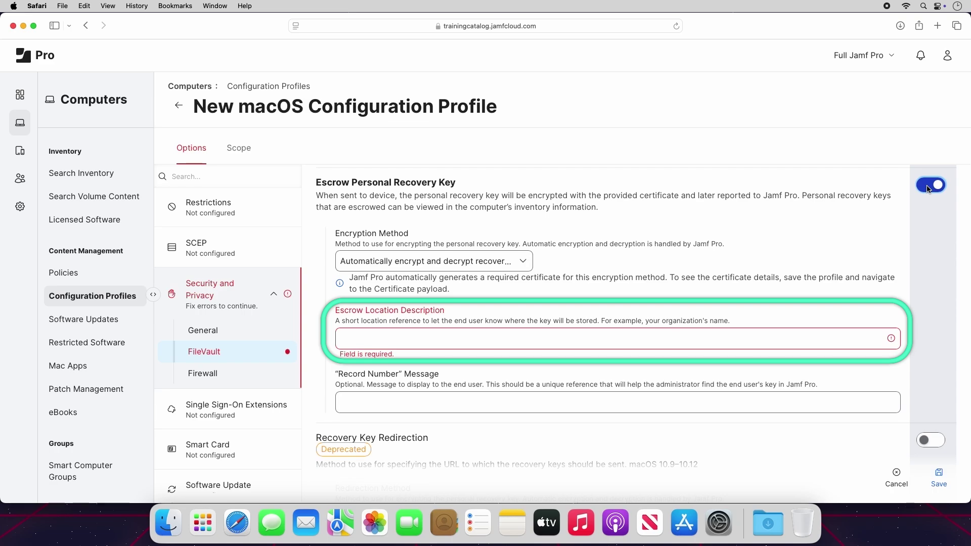
{"action": "left_click", "coordinate": [624, 336]}
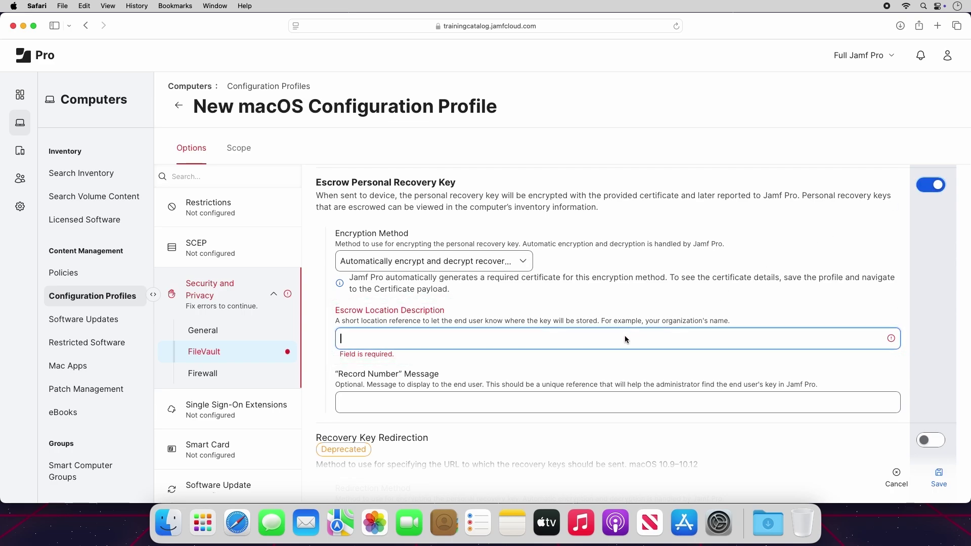
{"action": "type", "text": "Jamf Training"}
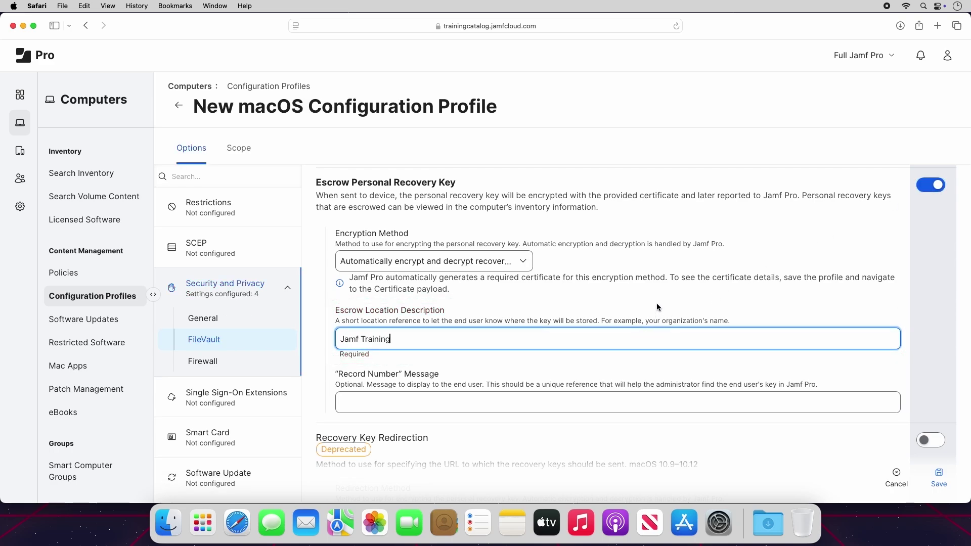
{"action": "left_click", "coordinate": [657, 307]}
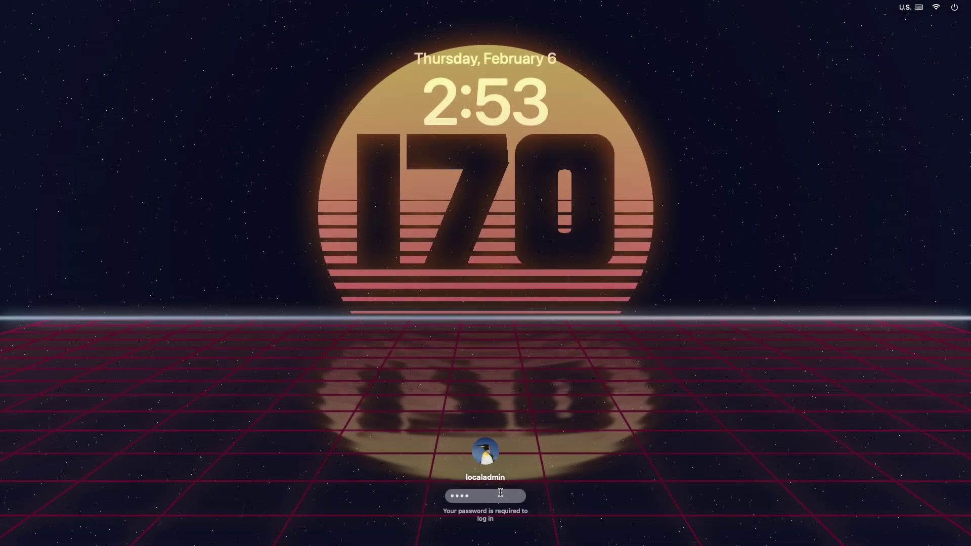
Step: Sign in and accept Enable Now on the enforced FileVault prompt, reaching the desktop
{"action": "key", "text": "Return"}
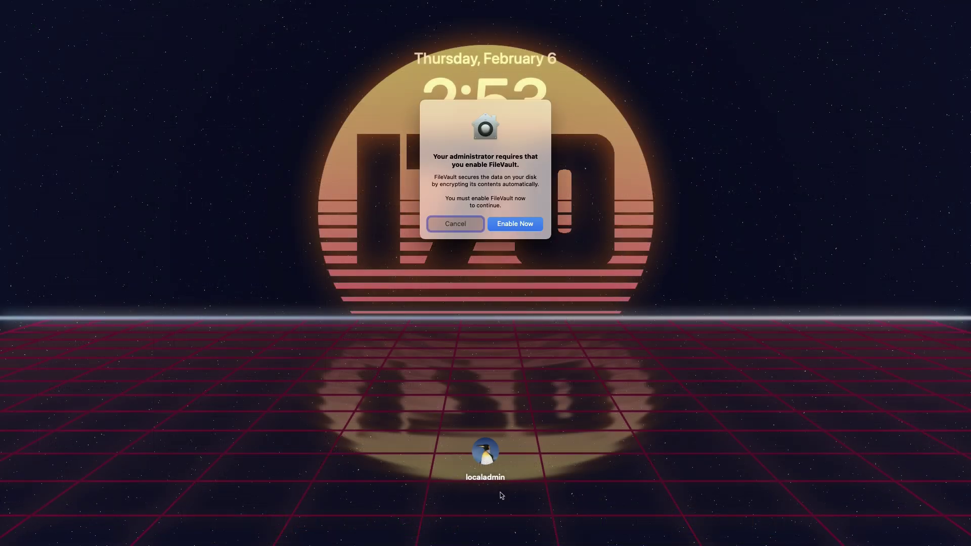
{"action": "left_click", "coordinate": [515, 224]}
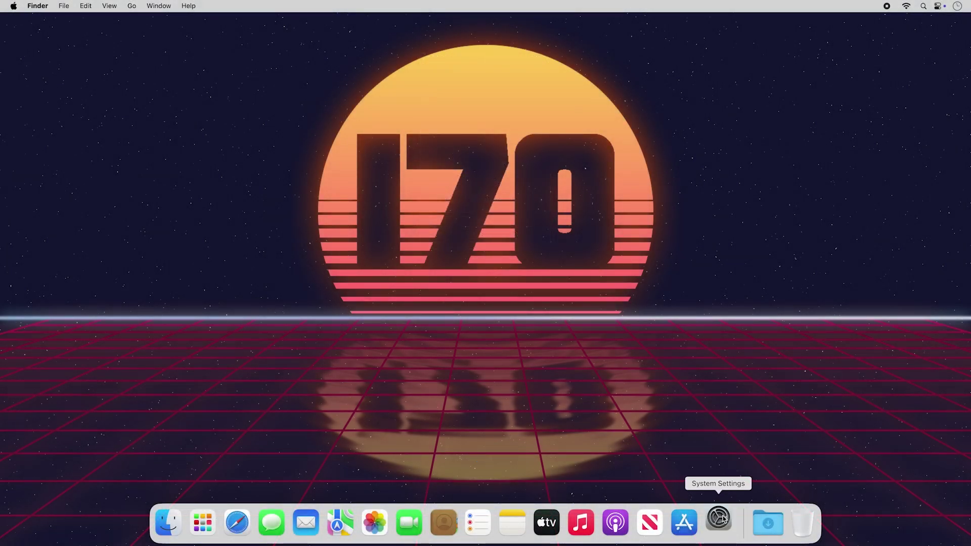
{"action": "left_click", "coordinate": [717, 522]}
{"action": "scroll", "coordinate": [402, 364], "scroll_direction": "down", "scroll_amount": 5}
Step: Confirm in Privacy & Security that FileVault is now on for the disk
{"action": "left_click", "coordinate": [387, 306]}
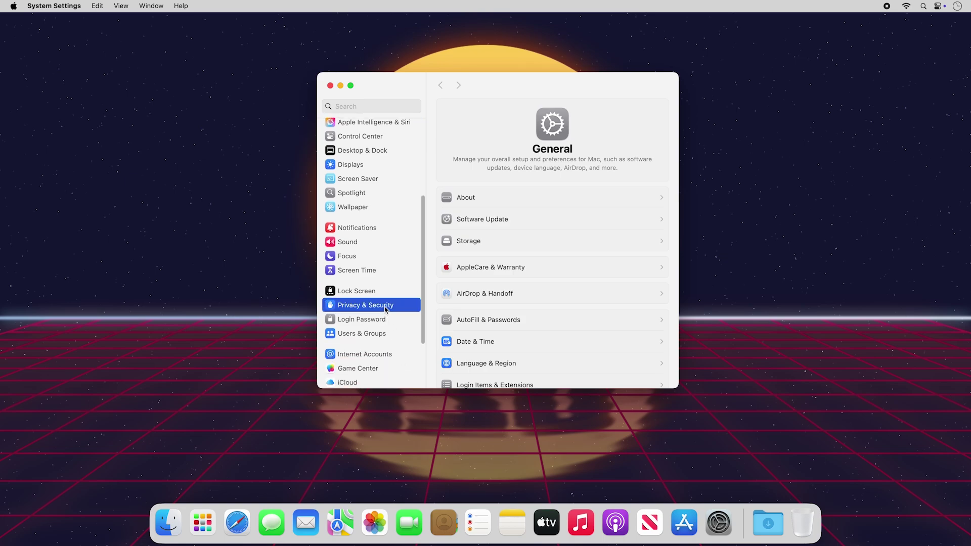
{"action": "scroll", "coordinate": [580, 348], "scroll_direction": "down", "scroll_amount": 10}
{"action": "scroll", "coordinate": [579, 348], "scroll_direction": "down", "scroll_amount": 10}
{"action": "left_click", "coordinate": [636, 329]}
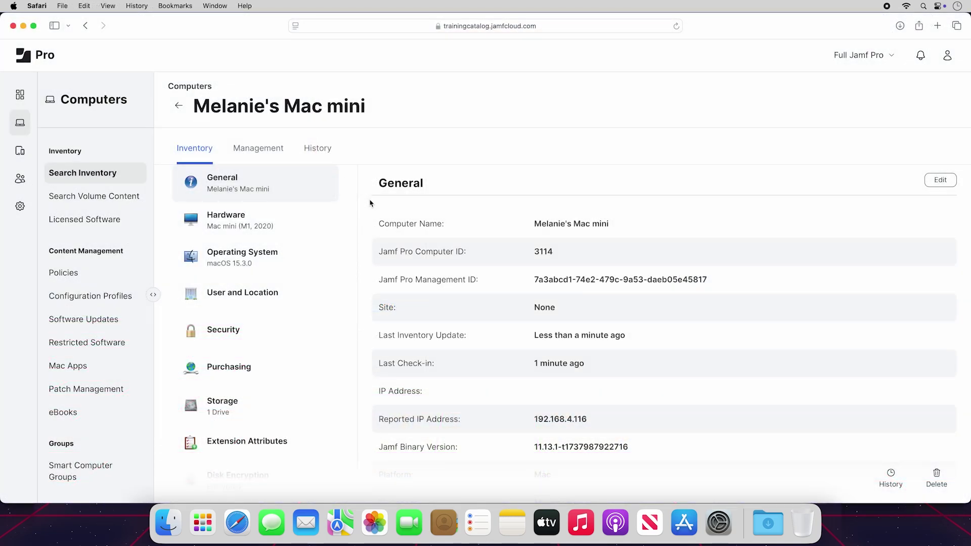
{"action": "scroll", "coordinate": [310, 366], "scroll_direction": "down", "scroll_amount": 3}
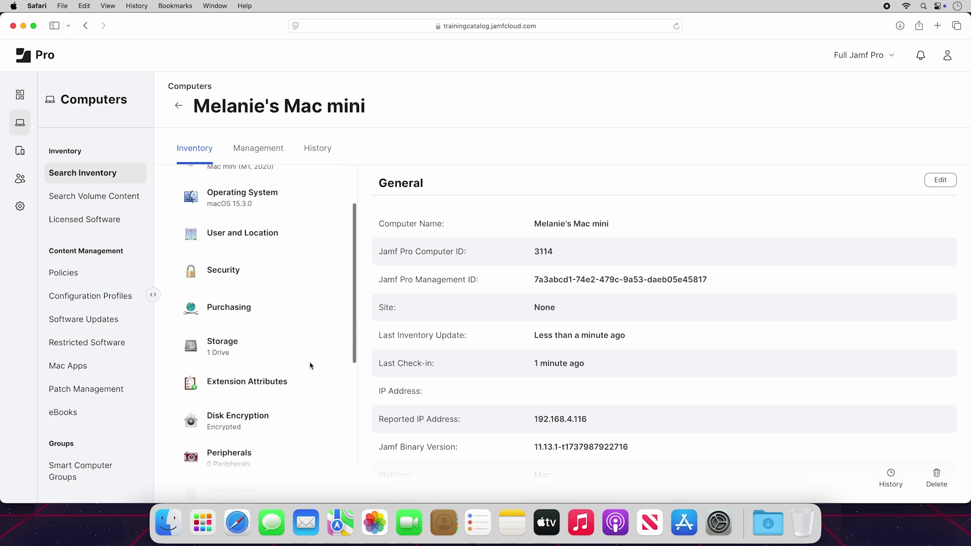
{"action": "scroll", "coordinate": [309, 365], "scroll_direction": "down", "scroll_amount": 2}
Step: Show the escrowed personal recovery key in Disk Encryption inventory, then move to the record's History
{"action": "left_click", "coordinate": [267, 365]}
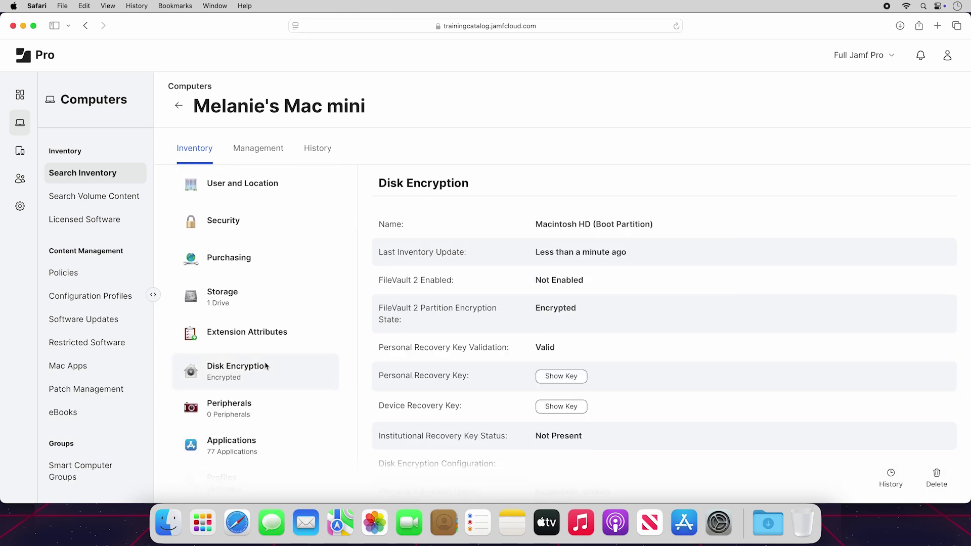
{"action": "left_click", "coordinate": [586, 378]}
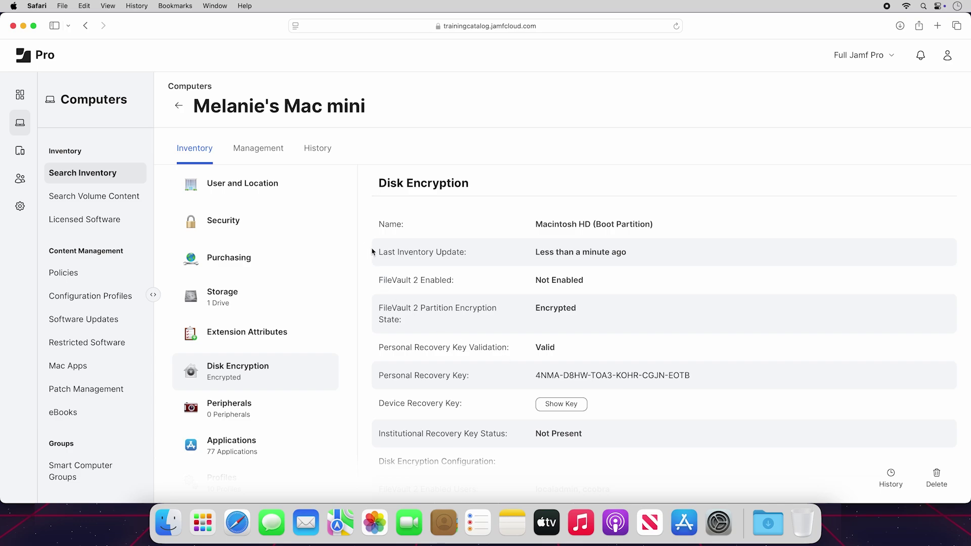
{"action": "left_click", "coordinate": [314, 155]}
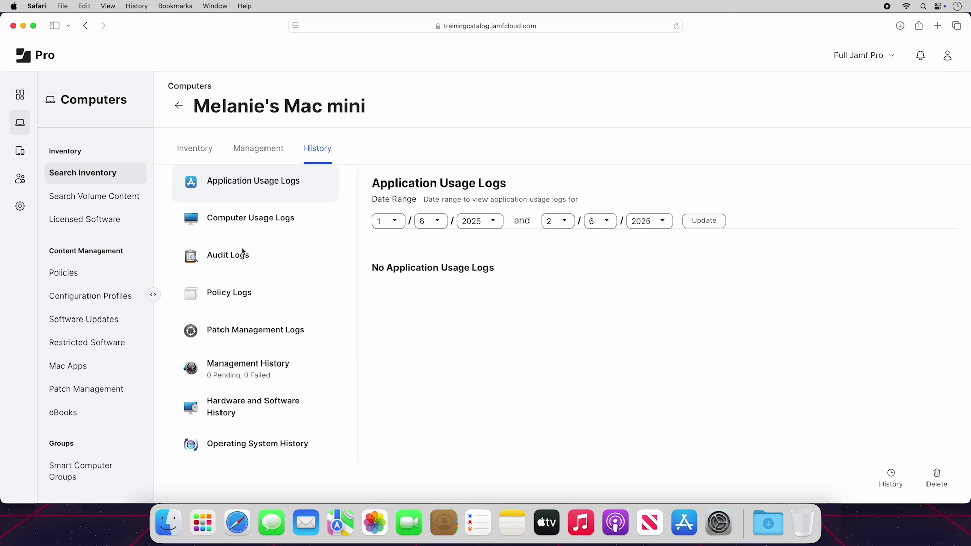
Step: View the Audit Logs listing Viewed FileVault Encryption Key events and their users
{"action": "left_click", "coordinate": [243, 253]}
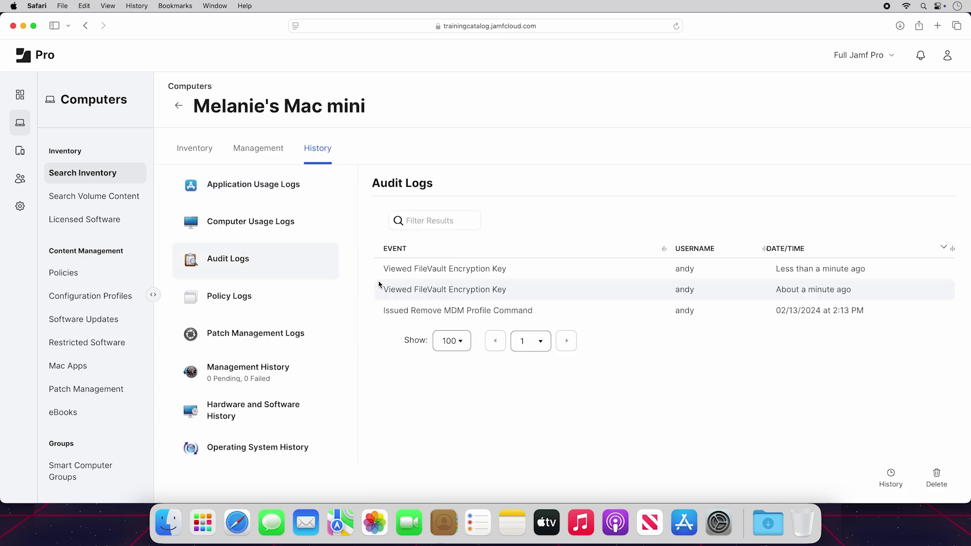